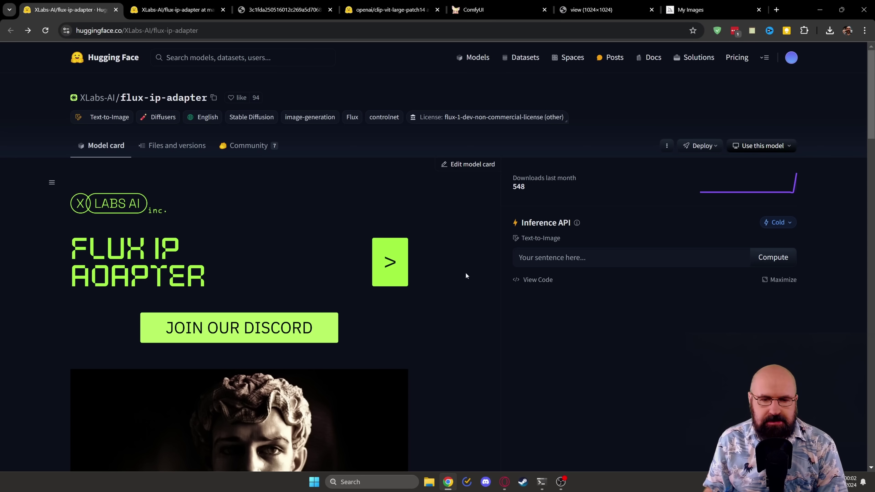
# Scroll the flux-ip-adapter model card past Models and Inference to the ComfyUI setup steps.
pyautogui.scroll(-15, 474, 265)
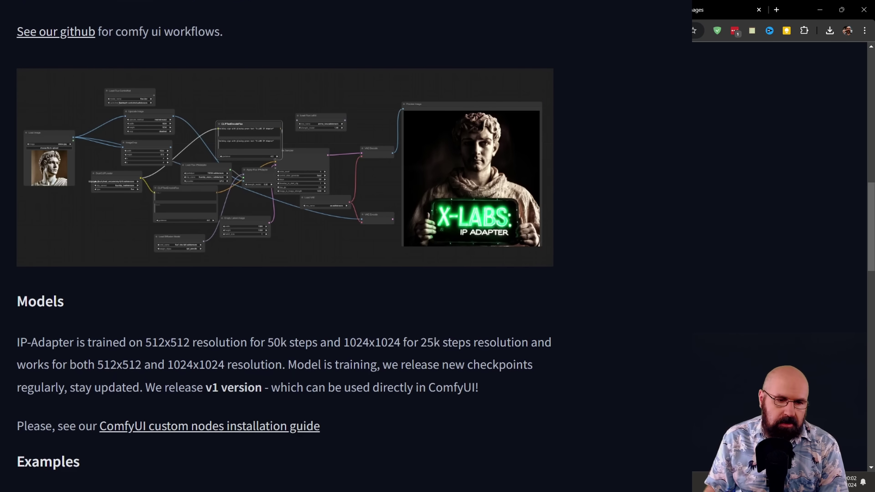
pyautogui.scroll(-15, 686, 264)
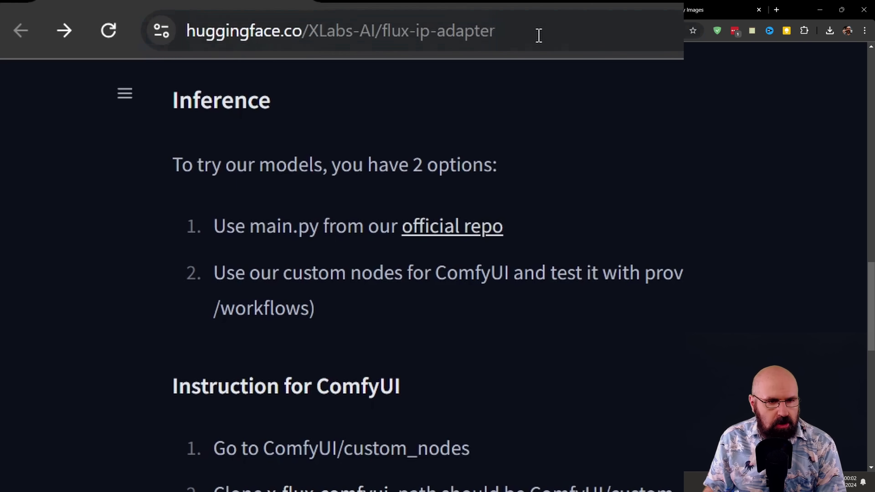
# Copy the model page URL and open ComfyUI's custom_nodes folder in File Explorer.
pyautogui.click(539, 34)
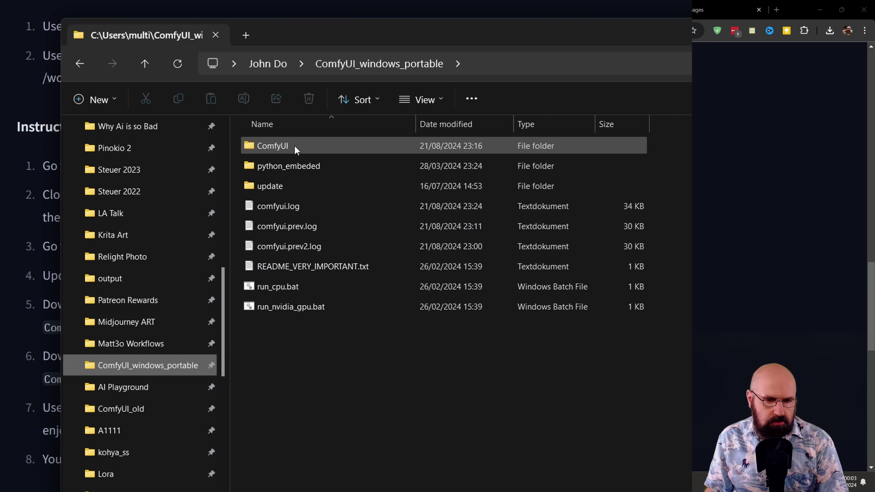
pyautogui.doubleClick(295, 147)
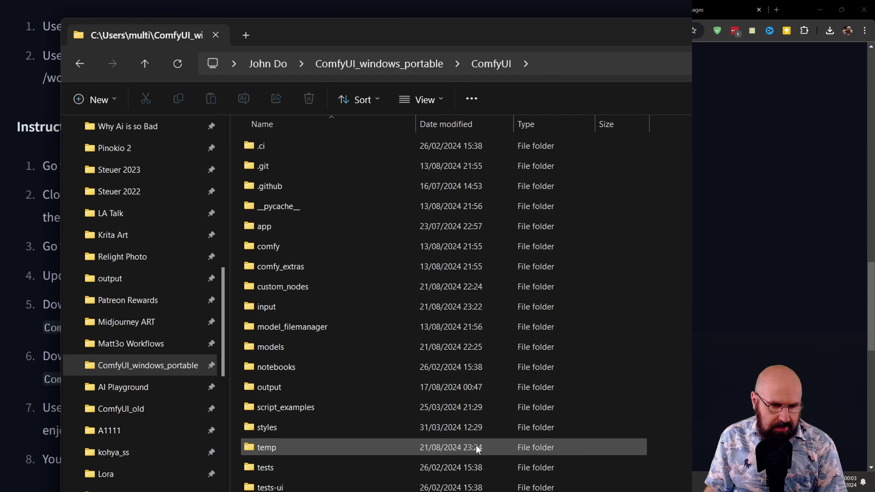
pyautogui.doubleClick(301, 293)
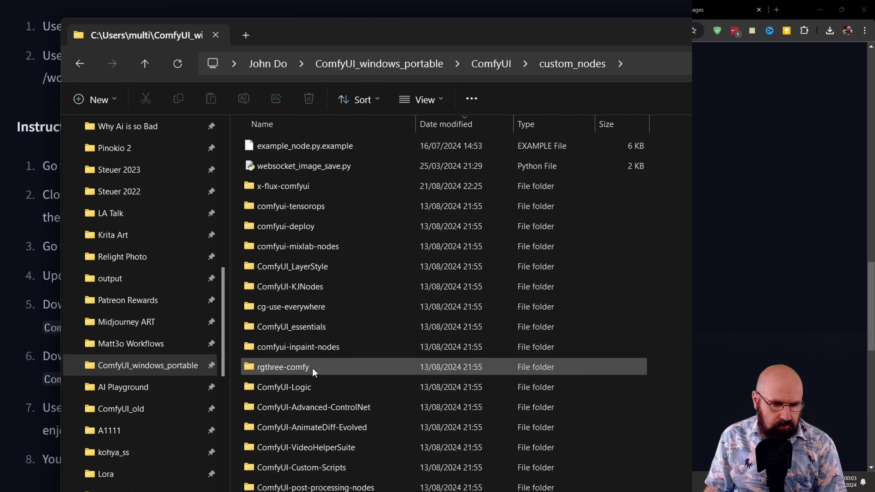
# Open a command prompt in custom_nodes and enter 'git clone' with the pasted repository URL.
pyautogui.click(648, 58)
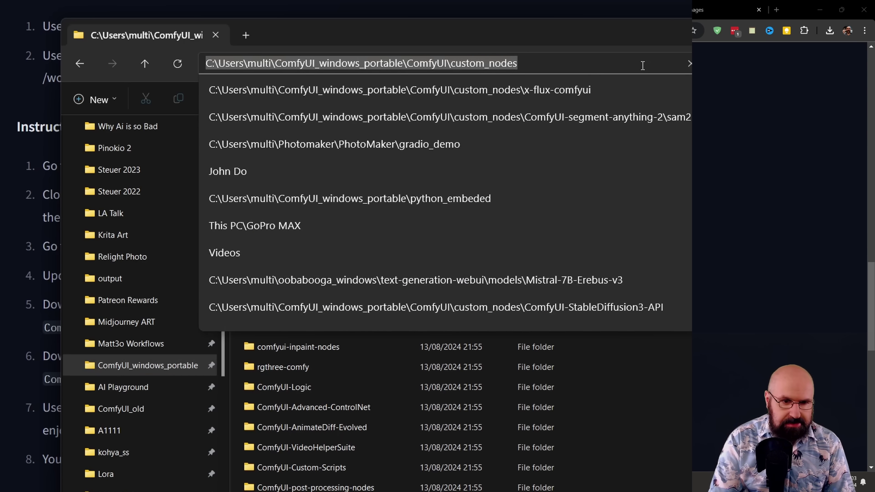
pyautogui.write('cmd')
pyautogui.press('Return')
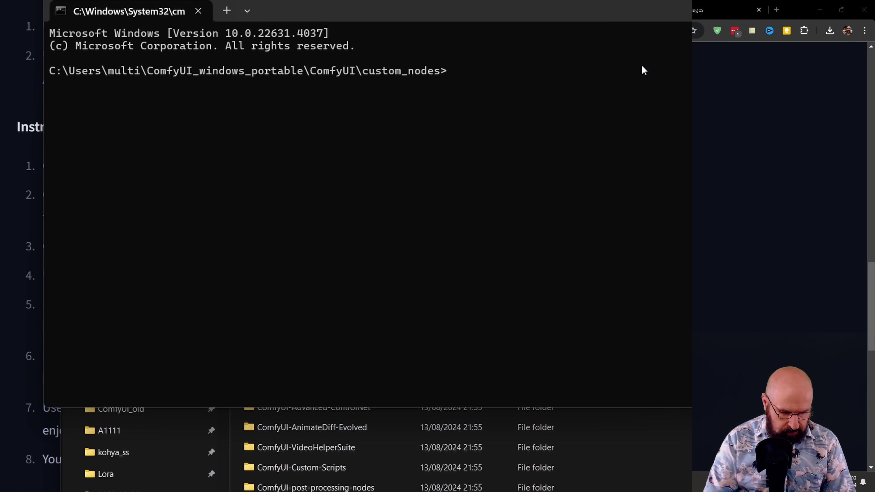
pyautogui.write('git clone')
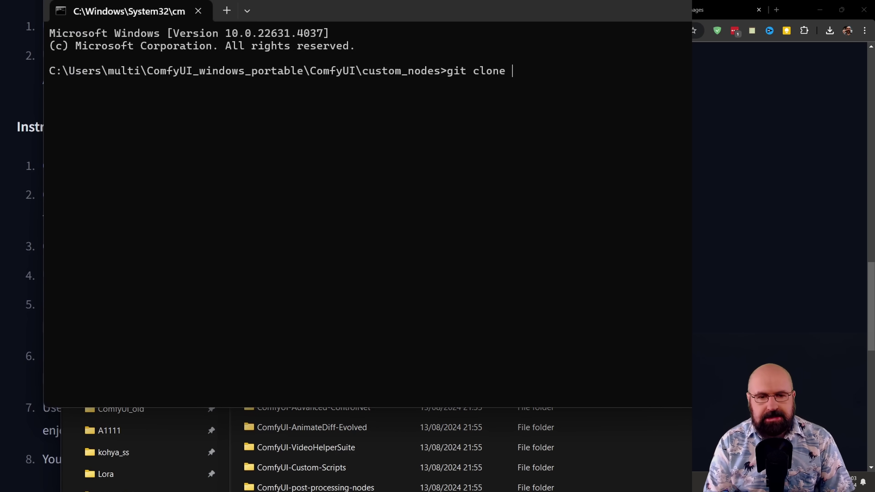
pyautogui.hotkey('ctrl', 'v')
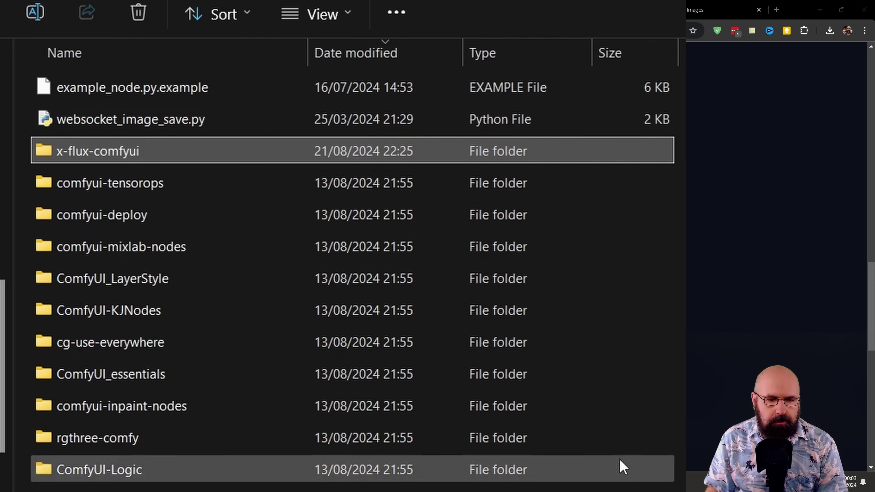
# Open the cloned x-flux-comfyui folder, then bring back the model card's CLIP-L and IPAdapter instructions.
pyautogui.press('Return')
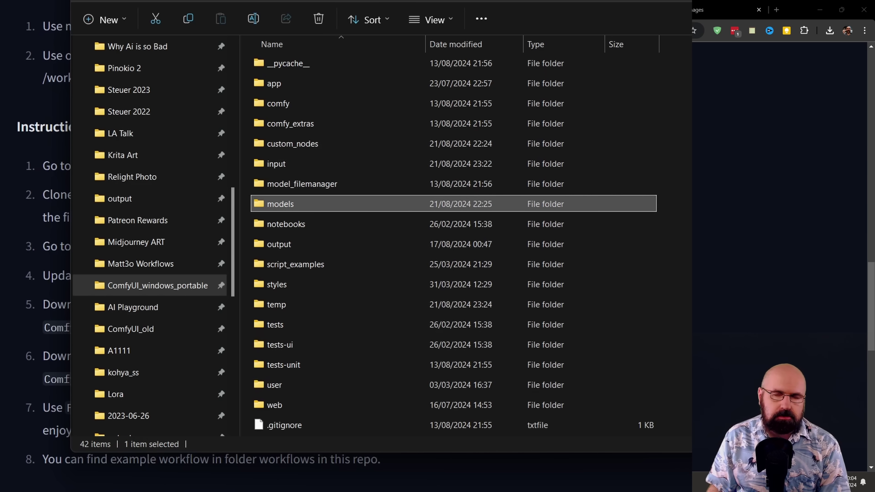
pyautogui.click(0, 216)
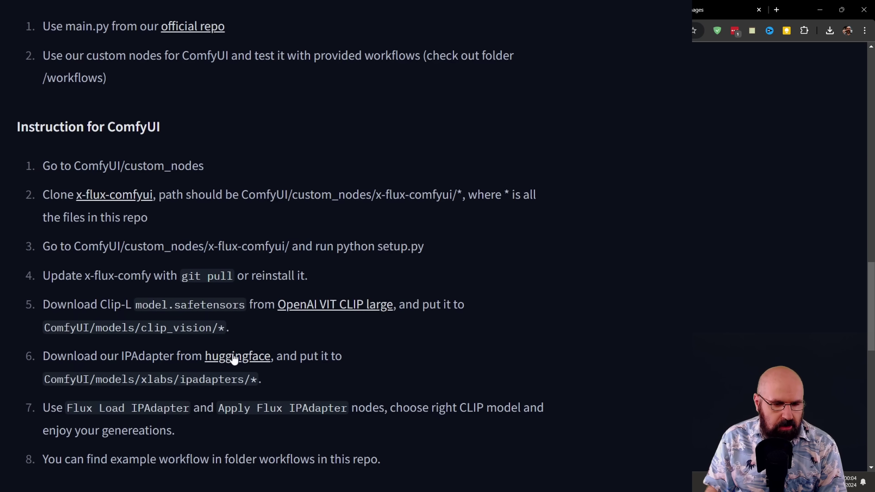
# Mark the clip_vision and ipadapters paths, view the repository's Files and versions, then return to ComfyUI's models folder.
pyautogui.moveTo(241, 327); pyautogui.dragTo(30, 341)
pyautogui.moveTo(263, 379); pyautogui.dragTo(44, 379)
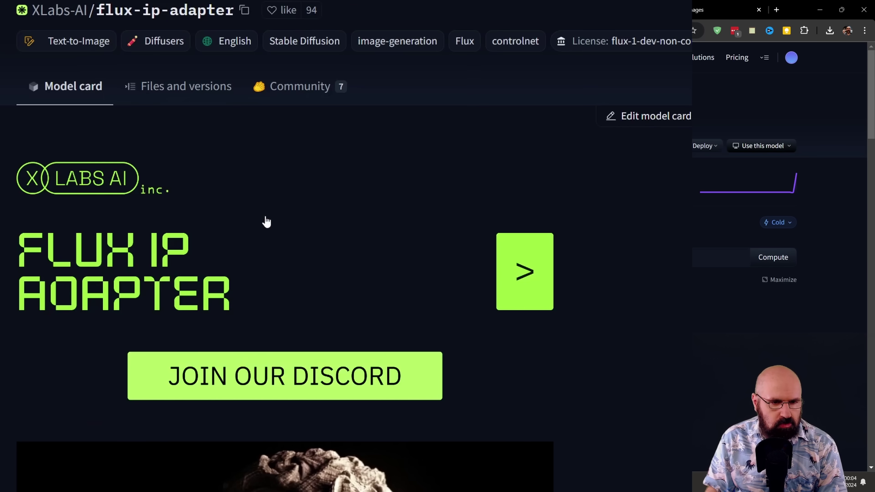
pyautogui.click(202, 94)
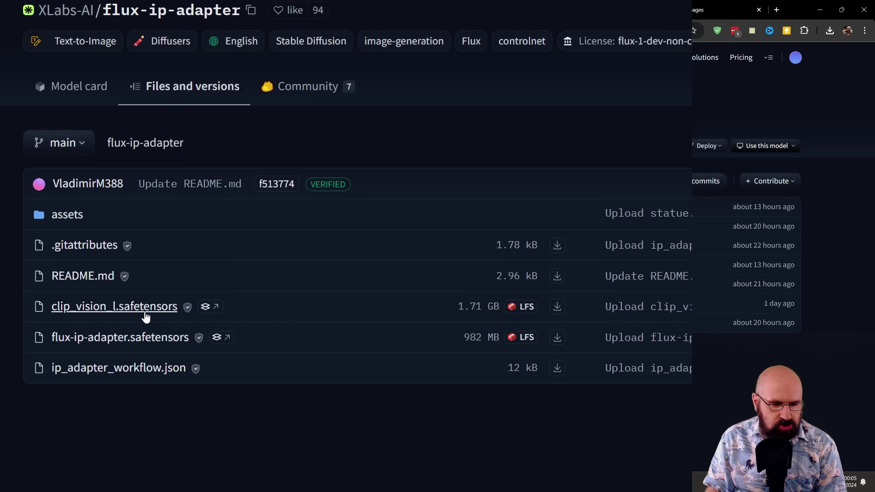
pyautogui.hotkey('alt', 'Tab')
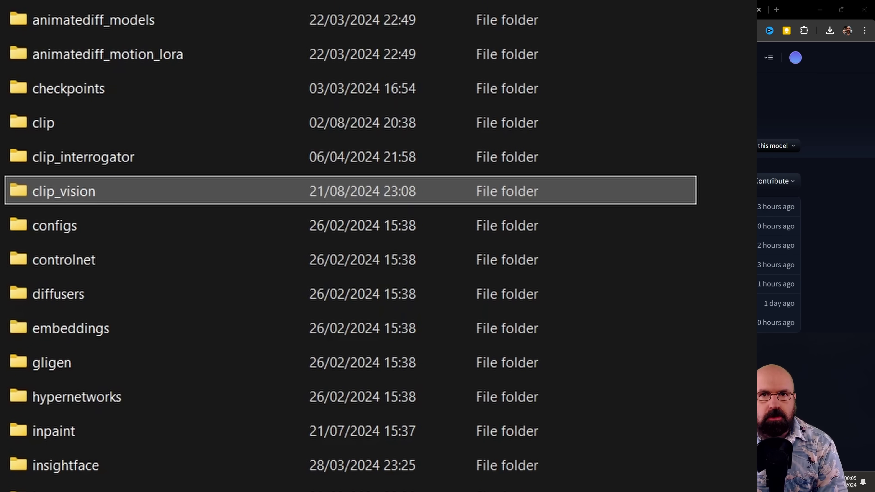
# Check clip_vision's safetensors files, then open xlabs/ipadapters to confirm flux-ip-adapter.safetensors is there.
pyautogui.doubleClick(31, 195)
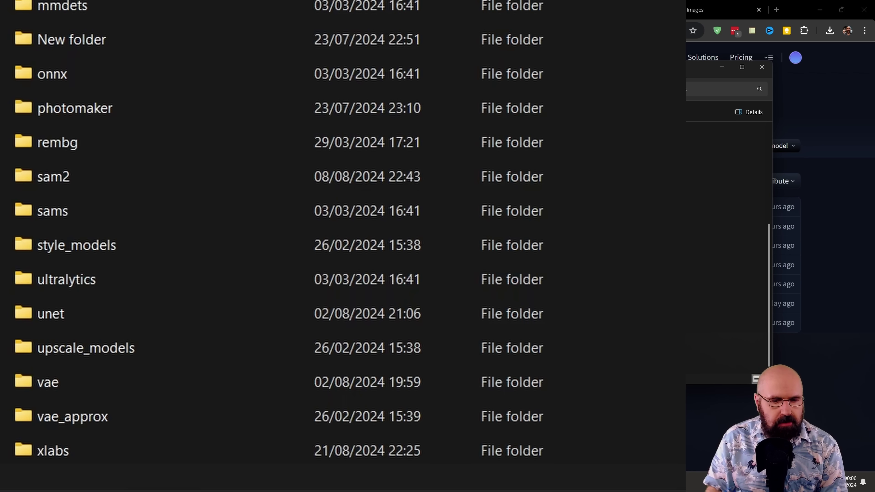
pyautogui.click(18, 457)
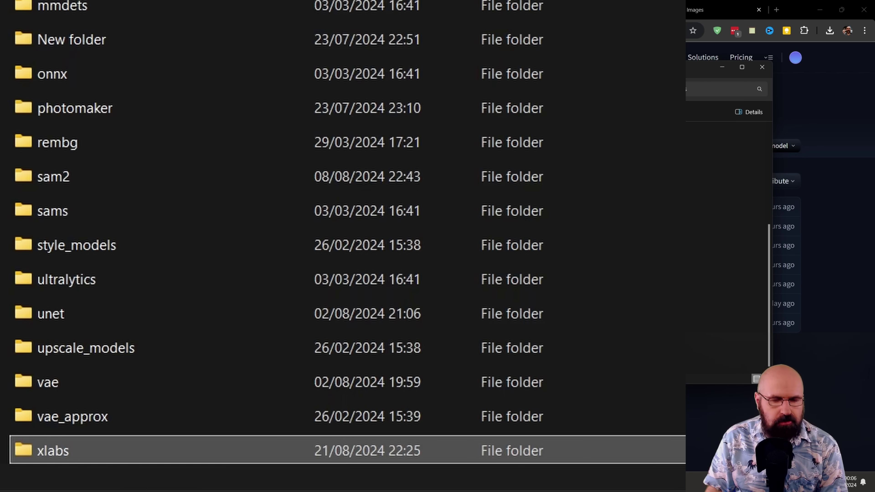
pyautogui.doubleClick(27, 459)
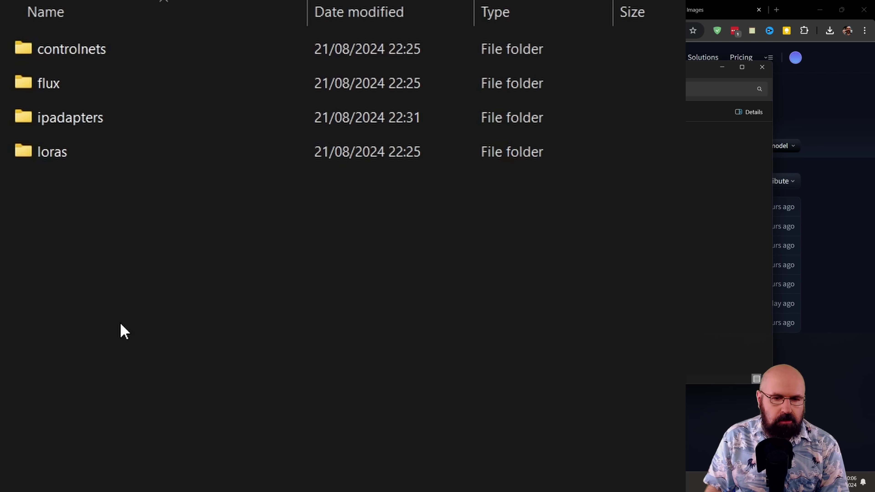
pyautogui.click(16, 118)
pyautogui.doubleClick(22, 120)
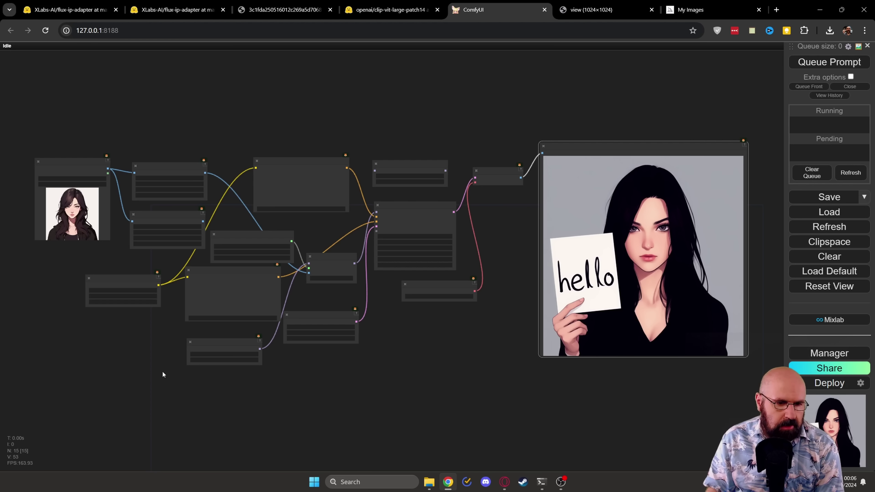
# Zoom and pan to the Load Image node with its Upscale Image and ImageCrop nodes.
pyautogui.scroll(9, 113, 217)
pyautogui.moveTo(127, 207); pyautogui.dragTo(393, 272)
pyautogui.scroll(3, 323, 228)
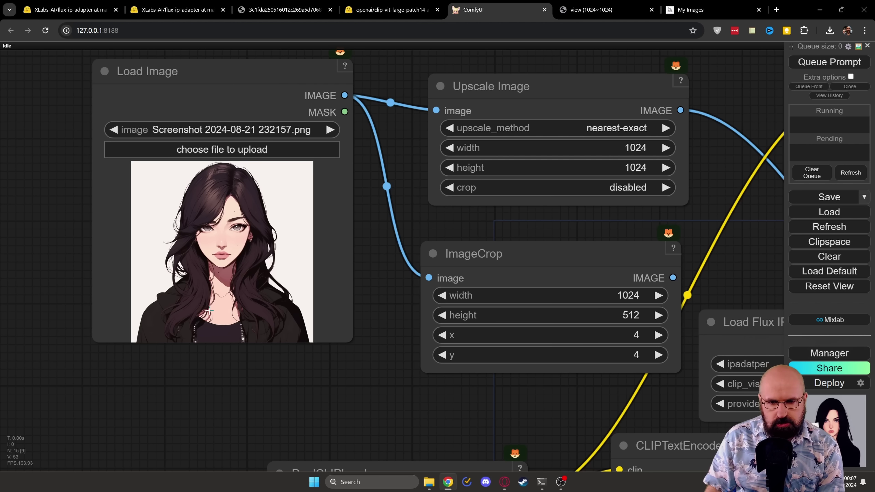
# Reposition the Upscale Image and ImageCrop nodes beside the reference Load Image node.
pyautogui.moveTo(424, 216); pyautogui.dragTo(217, 241)
pyautogui.click(220, 224)
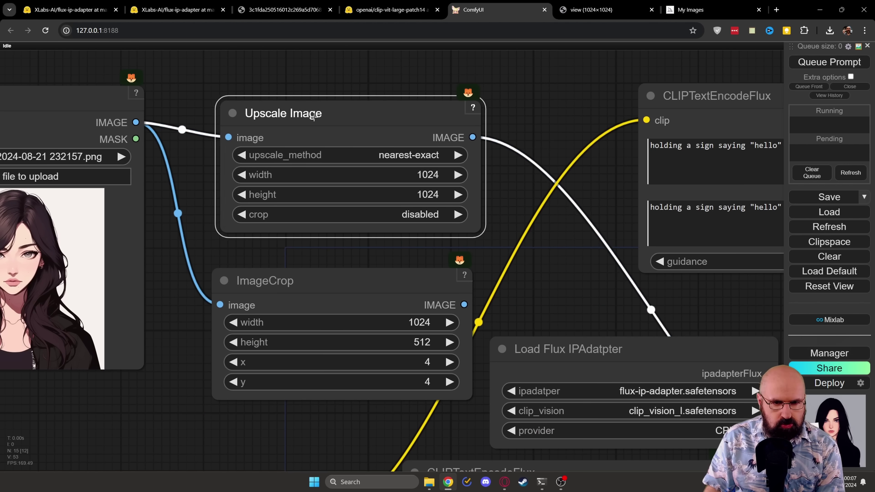
pyautogui.moveTo(314, 107); pyautogui.dragTo(305, 100)
pyautogui.moveTo(345, 238); pyautogui.dragTo(385, 235)
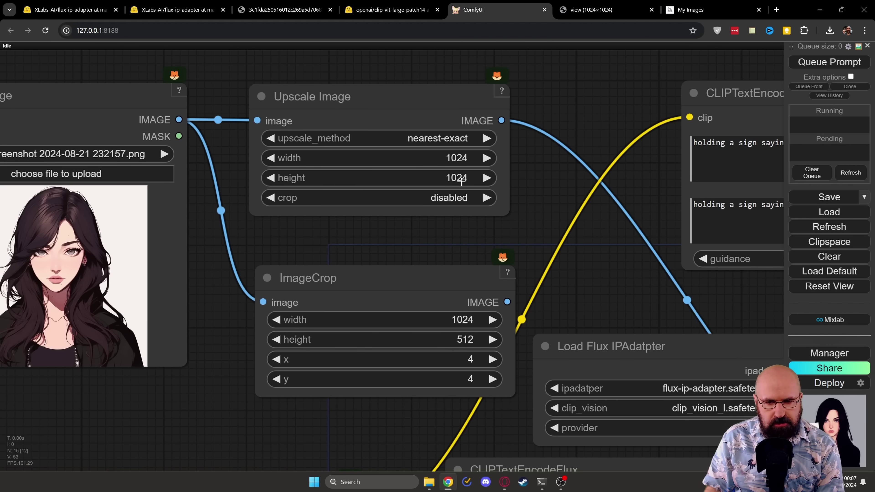
pyautogui.moveTo(342, 246); pyautogui.dragTo(314, 171)
pyautogui.moveTo(312, 211); pyautogui.dragTo(288, 206)
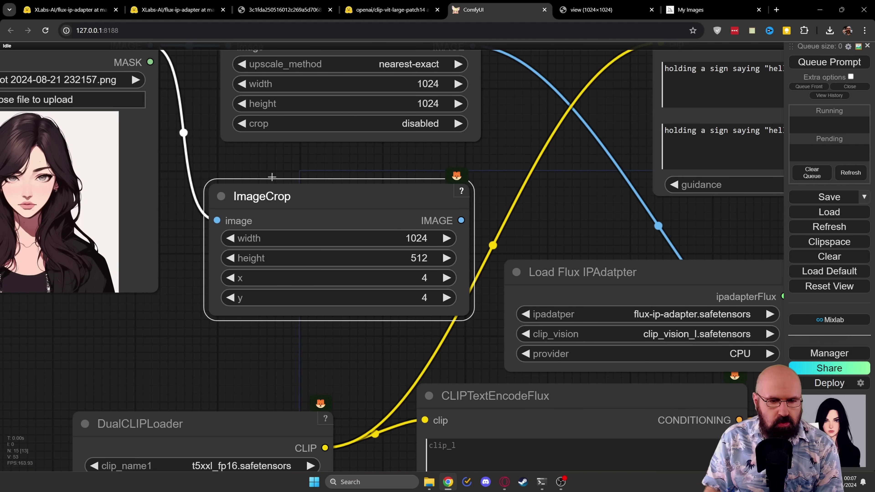
pyautogui.moveTo(272, 177); pyautogui.dragTo(417, 200)
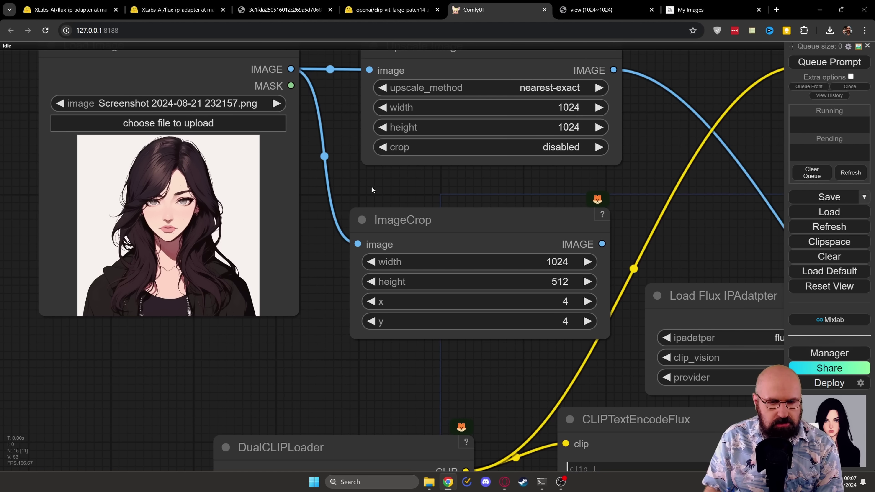
pyautogui.moveTo(187, 185); pyautogui.dragTo(130, 245)
pyautogui.moveTo(391, 111); pyautogui.dragTo(381, 119)
# Pan and zoom to the Load Flux IPAdatpter and Apply Flux IPAdapter nodes near the Xlabs Sampler.
pyautogui.scroll(-3, 656, 292)
pyautogui.moveTo(663, 292); pyautogui.dragTo(272, 156)
pyautogui.moveTo(545, 215); pyautogui.dragTo(576, 274)
pyautogui.scroll(4, 426, 188)
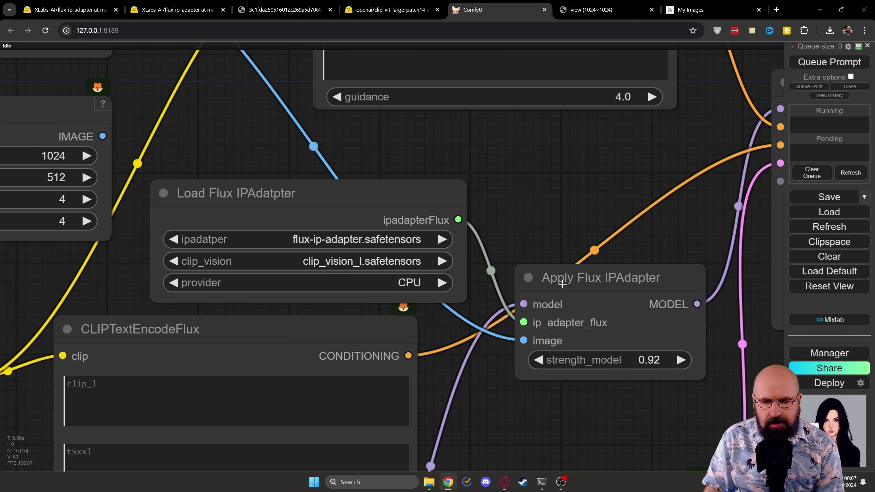
# Nudge the Apply Flux IPAdapter and Load Flux IPAdatpter nodes so their links feed the Xlabs Sampler neatly.
pyautogui.moveTo(639, 282)
pyautogui.mouseDown()
pyautogui.moveTo(648, 292)
pyautogui.moveTo(623, 270)
pyautogui.moveTo(650, 277)
pyautogui.mouseUp()
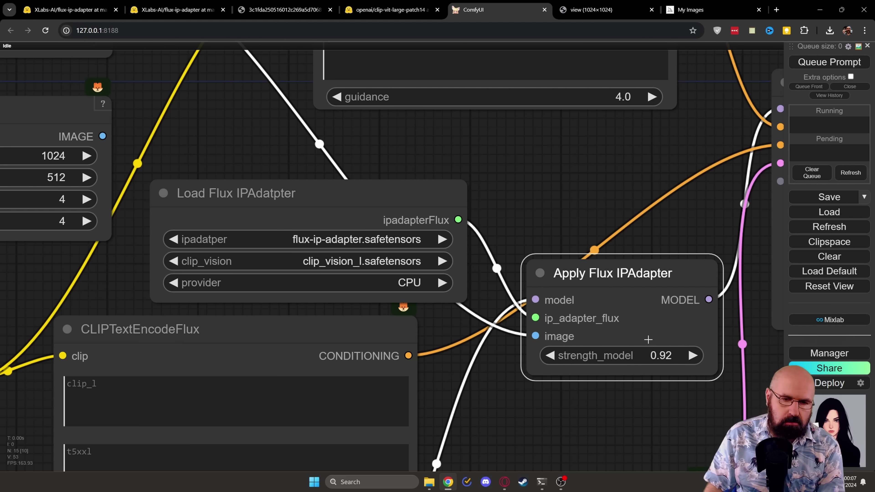
pyautogui.moveTo(356, 185)
pyautogui.mouseDown()
pyautogui.moveTo(357, 164)
pyautogui.moveTo(355, 180)
pyautogui.mouseUp()
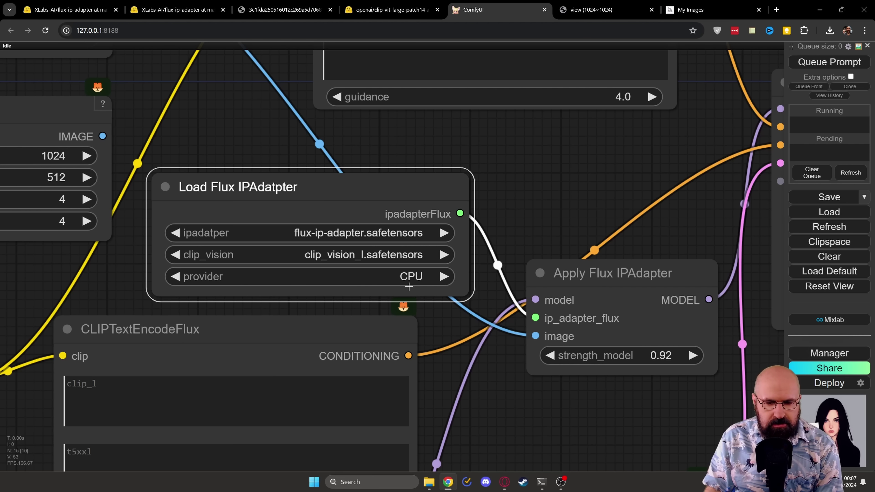
pyautogui.moveTo(382, 200); pyautogui.dragTo(381, 198)
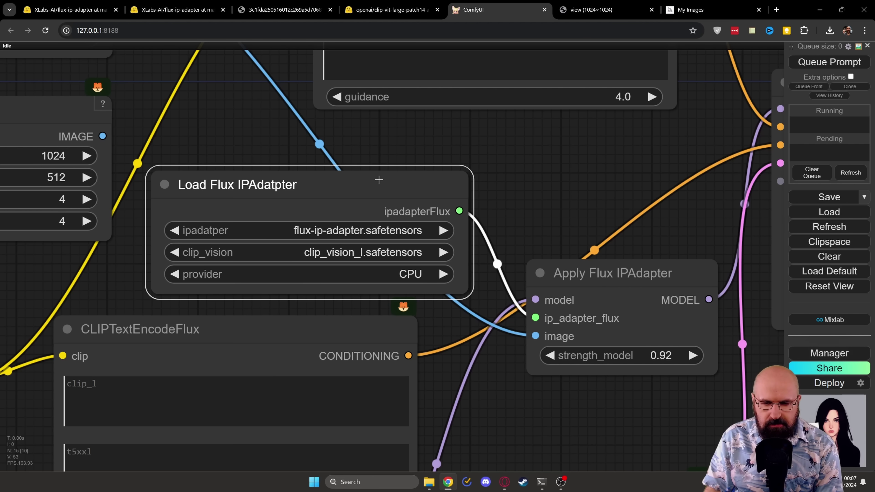
pyautogui.moveTo(631, 272); pyautogui.dragTo(624, 270)
pyautogui.hscroll(8, 625, 271)
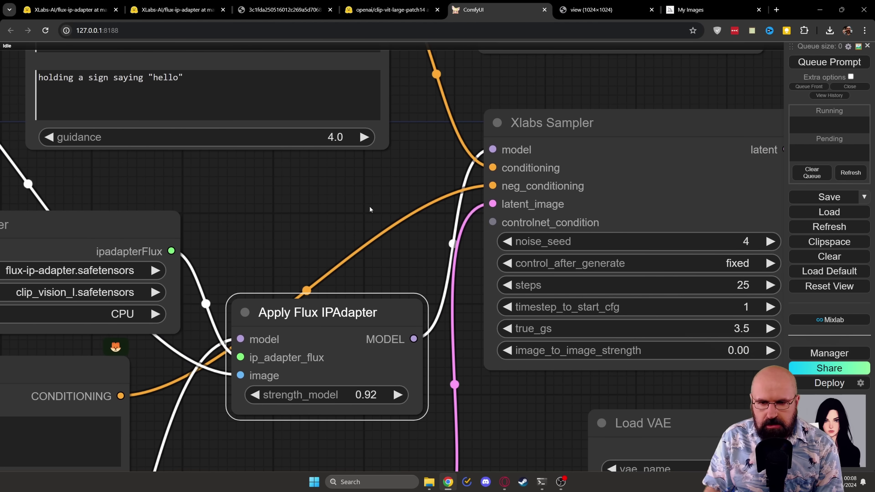
pyautogui.hscroll(4, 371, 209)
pyautogui.hscroll(1, 388, 97)
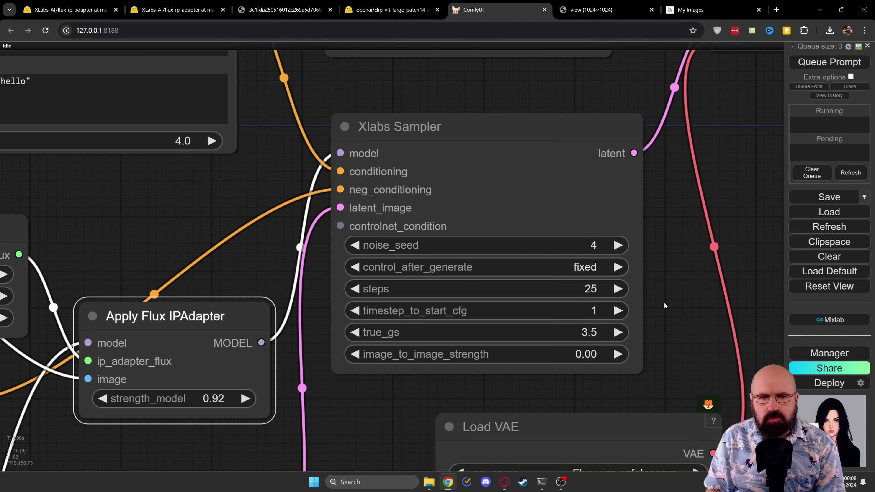
pyautogui.scroll(-5, 253, 420)
pyautogui.moveTo(181, 447); pyautogui.dragTo(582, 114)
pyautogui.scroll(4, 297, 362)
pyautogui.scroll(2, 296, 362)
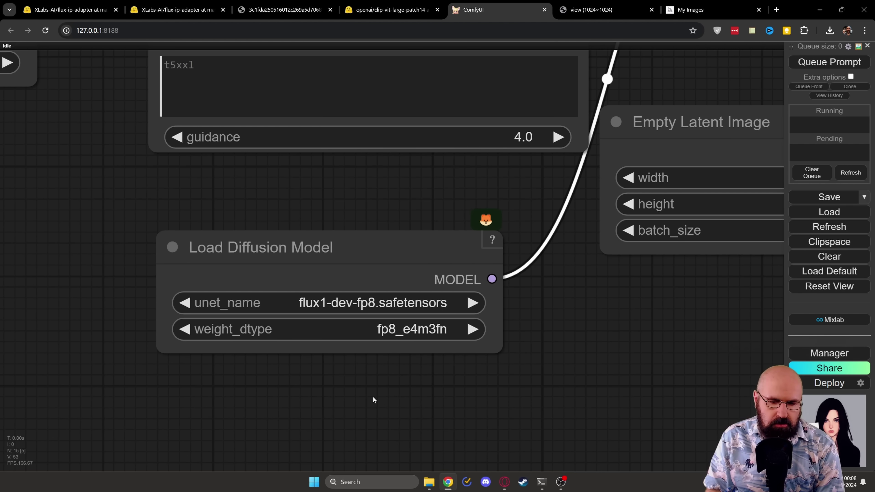
pyautogui.scroll(-2, 373, 396)
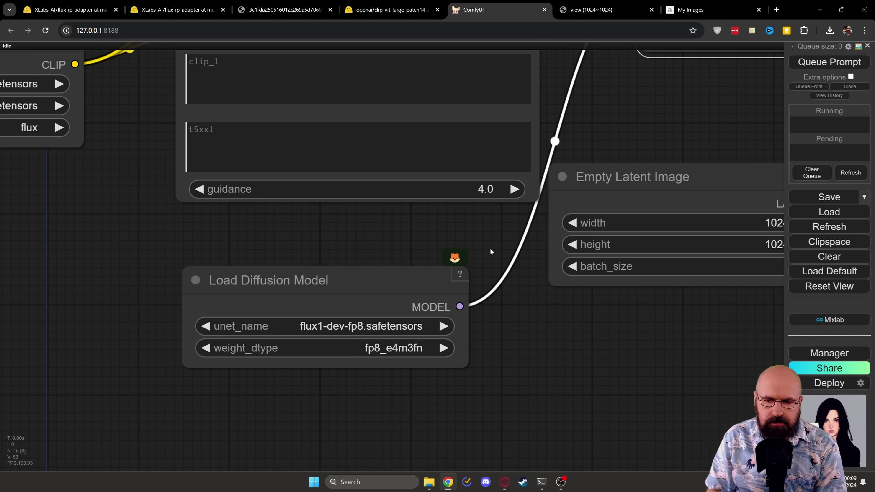
pyautogui.scroll(-2, 490, 248)
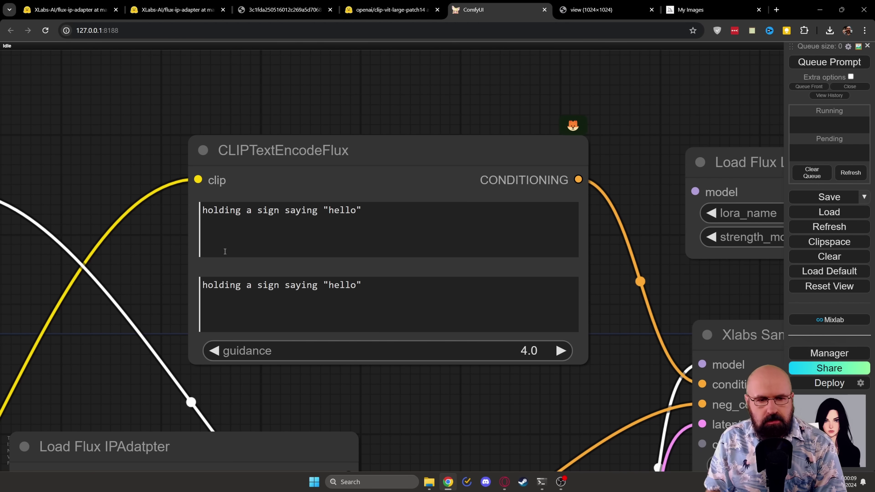
# Move the 'hello' prompt node, zoom out to the preview, then switch to the 1024×1024 X-LABS image tab.
pyautogui.moveTo(360, 155); pyautogui.dragTo(329, 149)
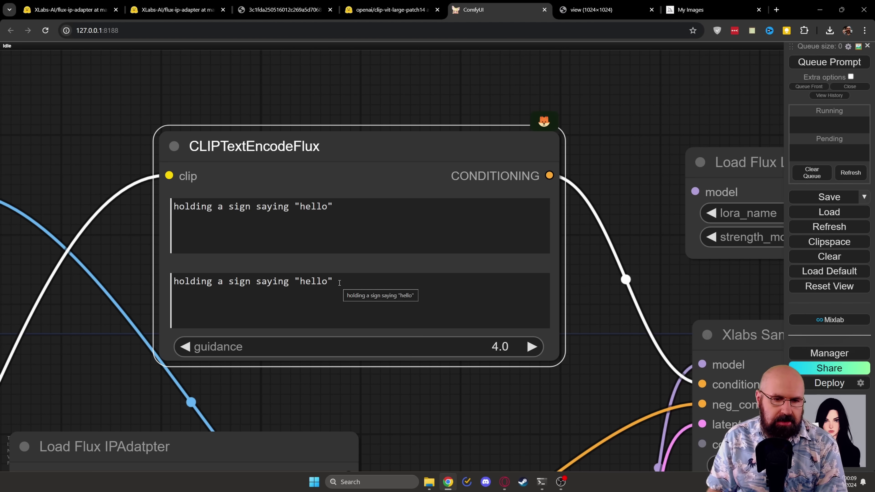
pyautogui.scroll(-9, 134, 238)
pyautogui.moveTo(129, 237); pyautogui.dragTo(619, 156)
pyautogui.scroll(8, 449, 277)
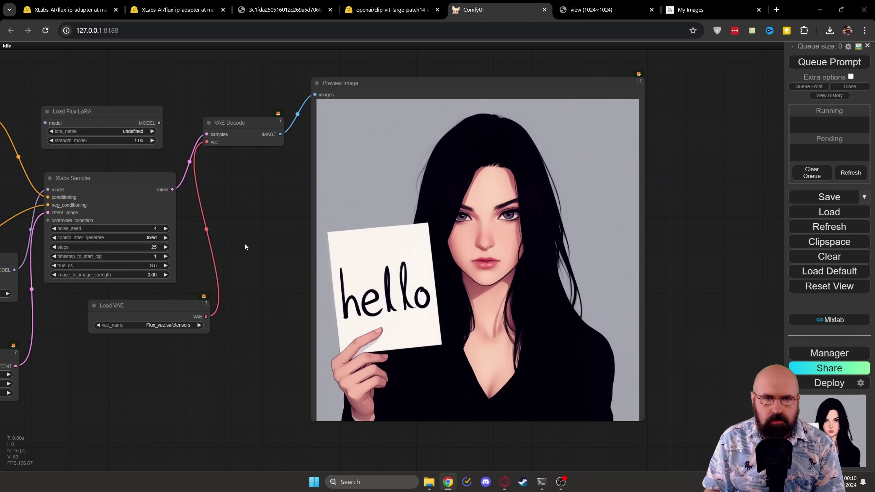
pyautogui.hotkey('ctrl', 'Tab')
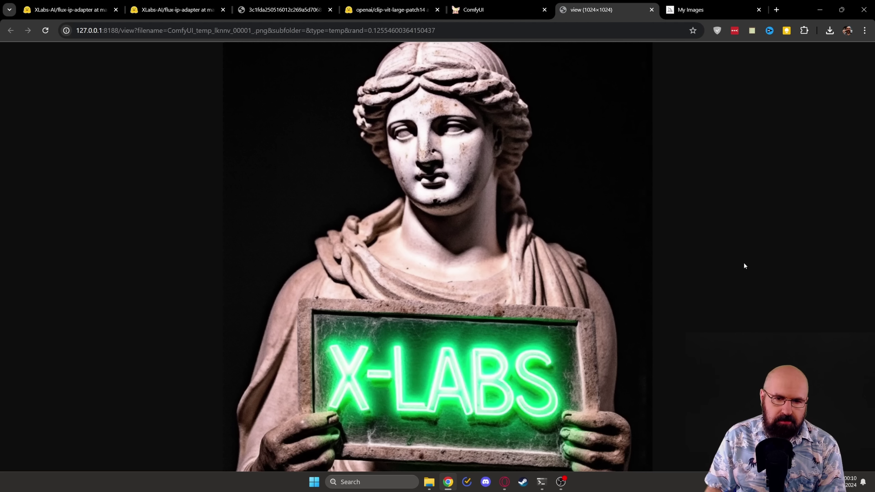